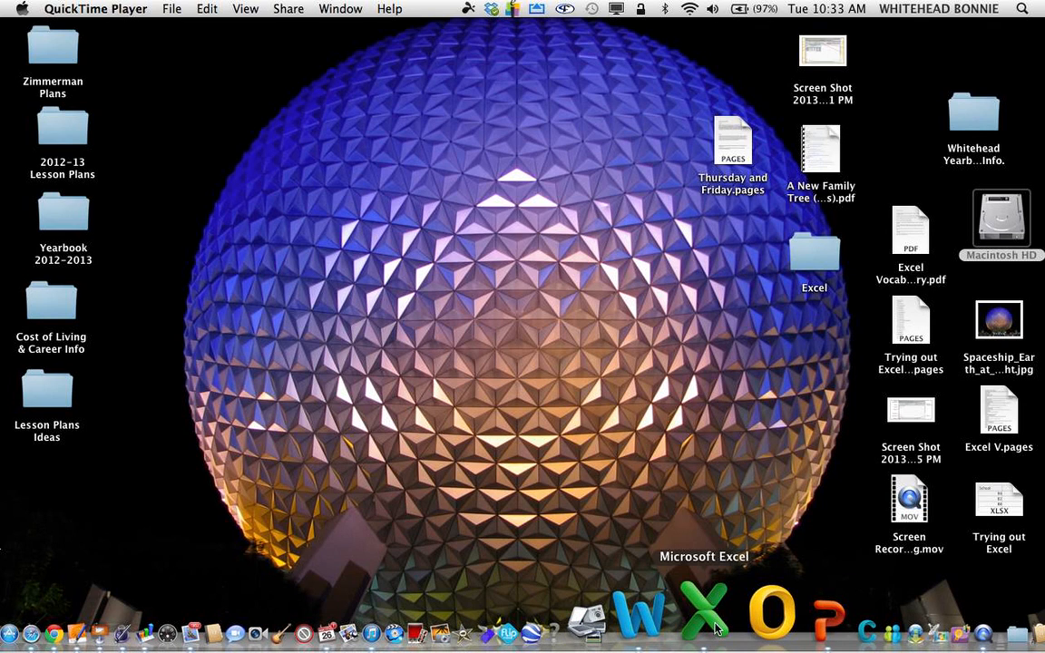
Create a new blank workbook in Microsoft Excel and reposition its window to fit within the screen.
click(716, 626)
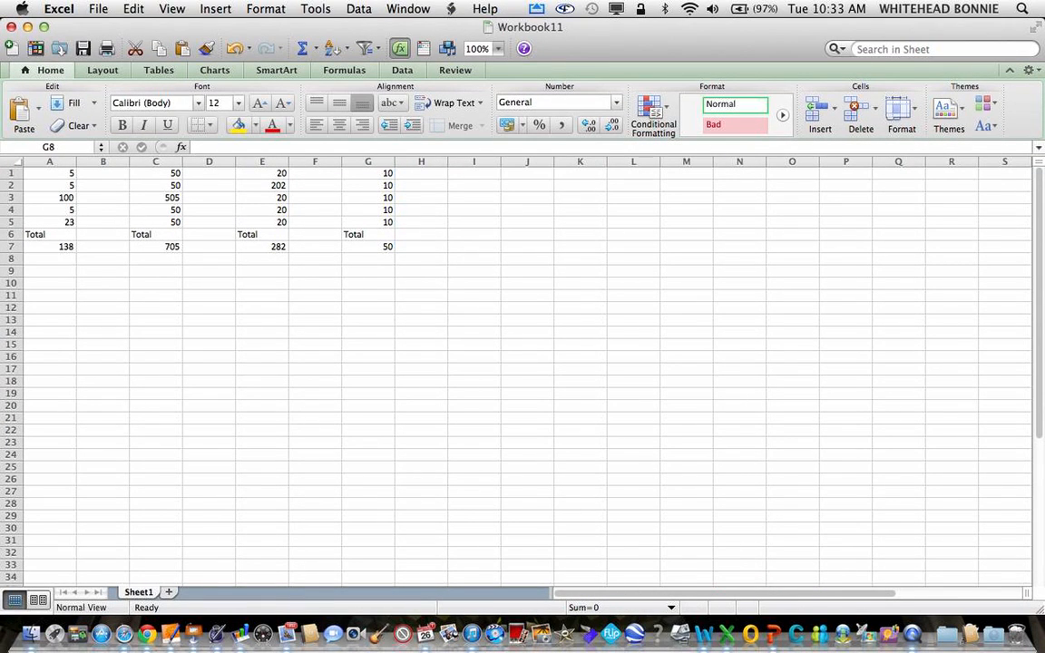
click(98, 9)
click(107, 30)
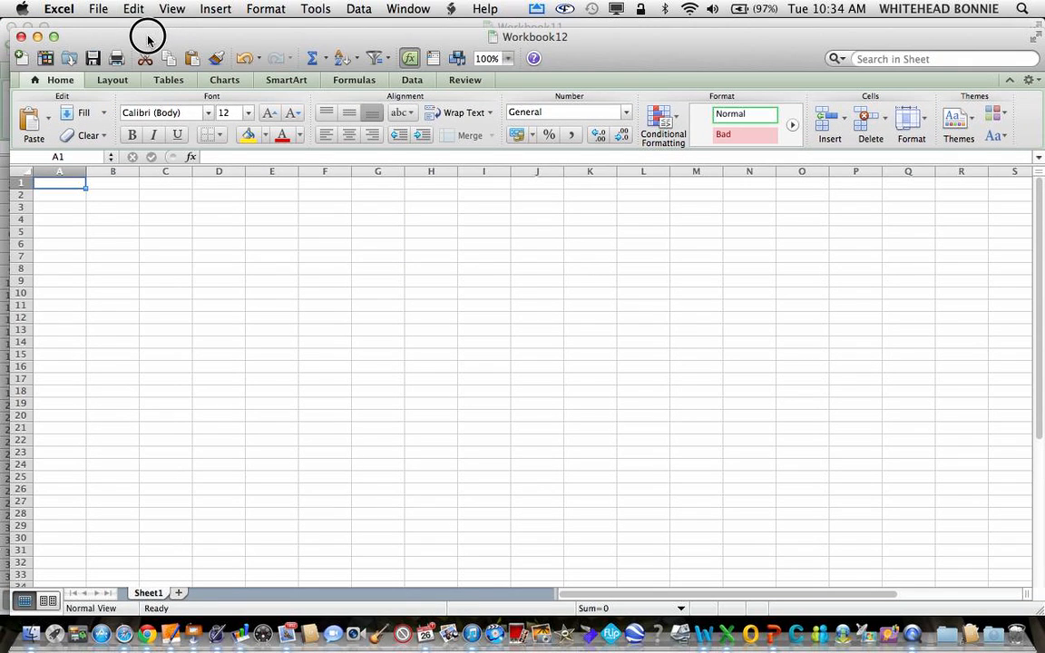
drag(154, 38, 125, 26)
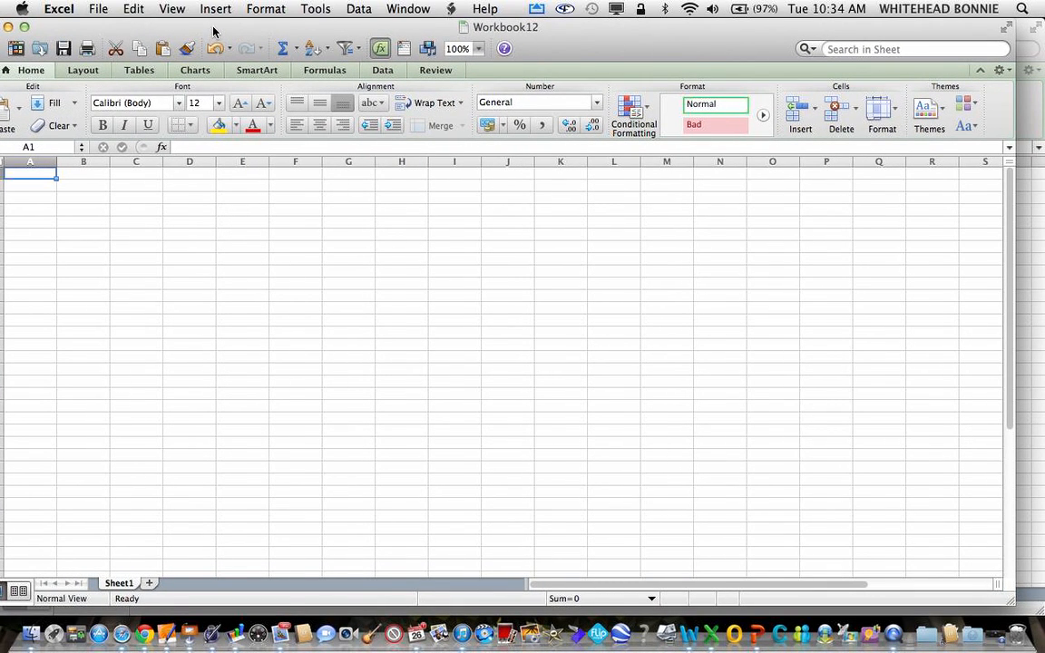
drag(212, 30, 226, 28)
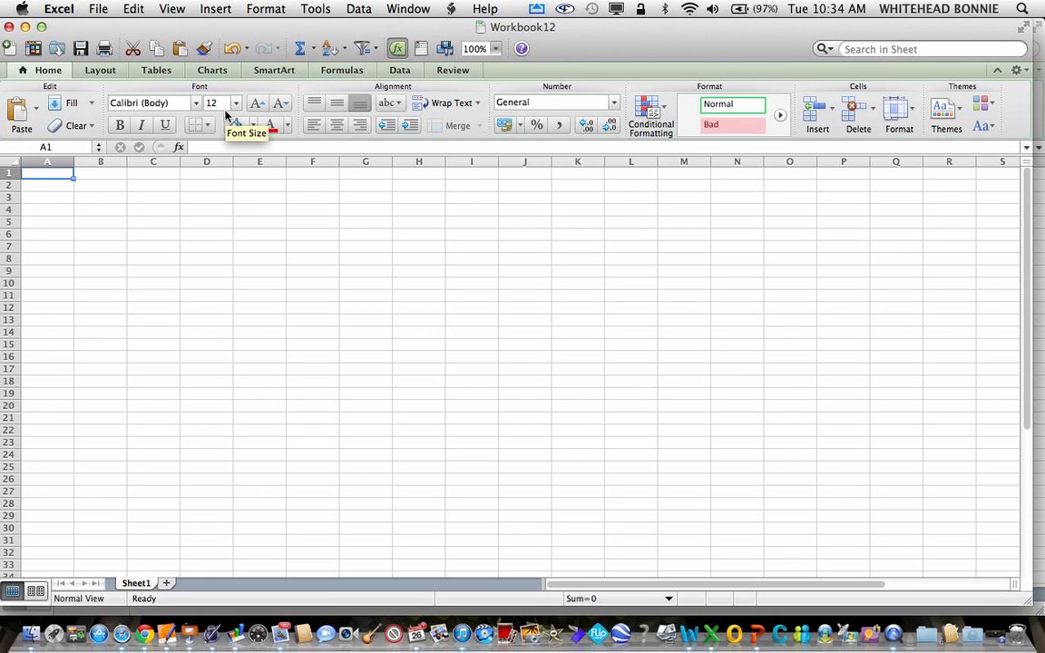
Fill column A with the heading Sales in A1 and the amounts $20, $30 and $10 in A2 to A4.
text(Sales)
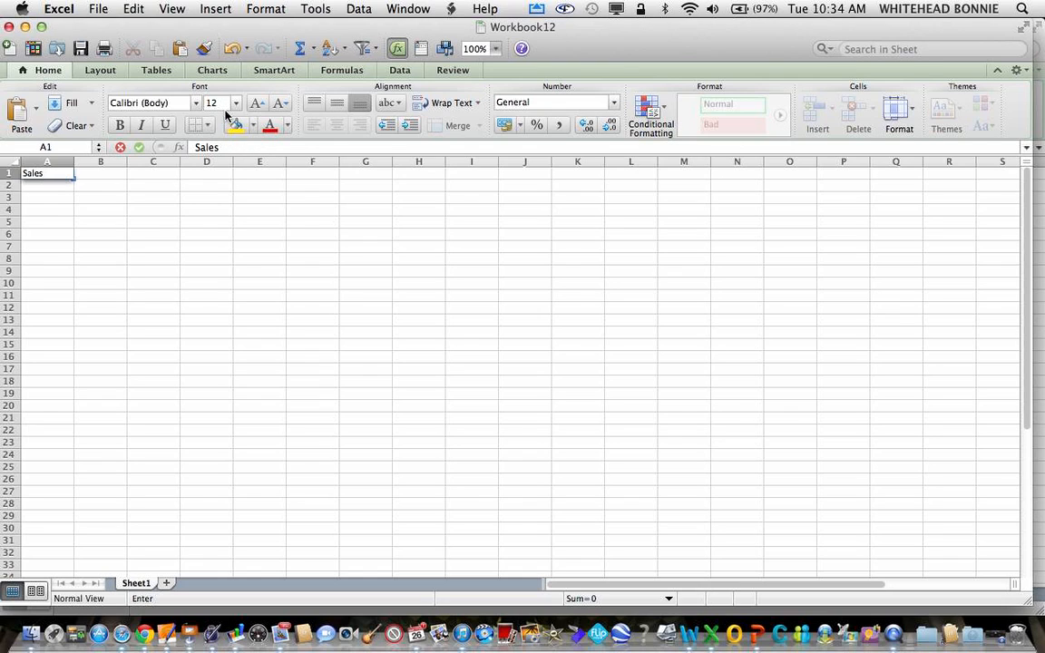
key(Return)
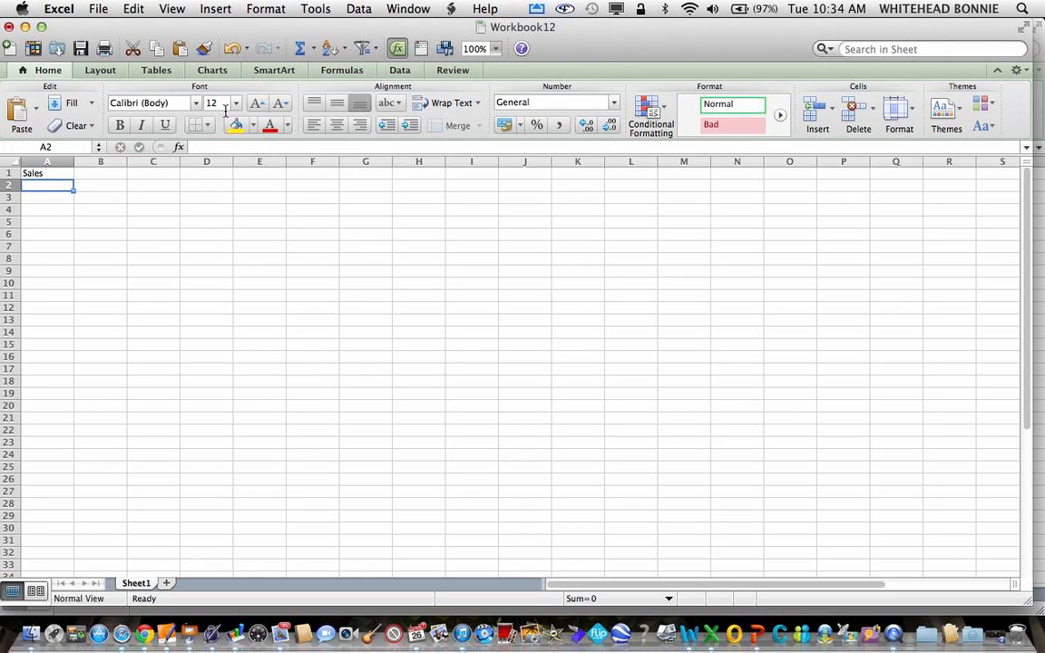
text($)
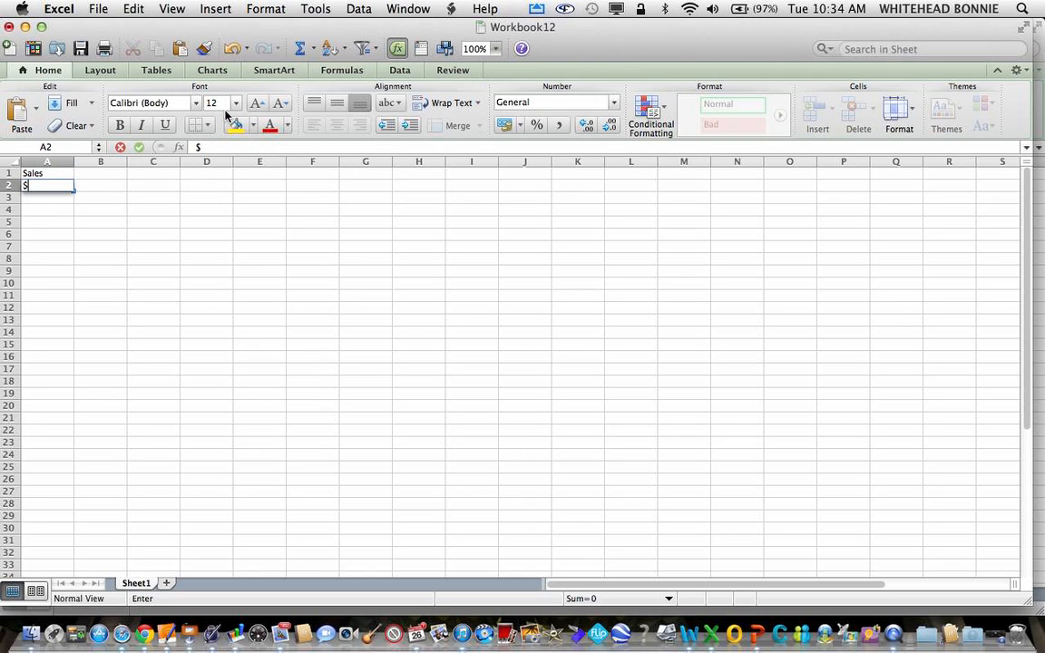
text(20)
key(Return)
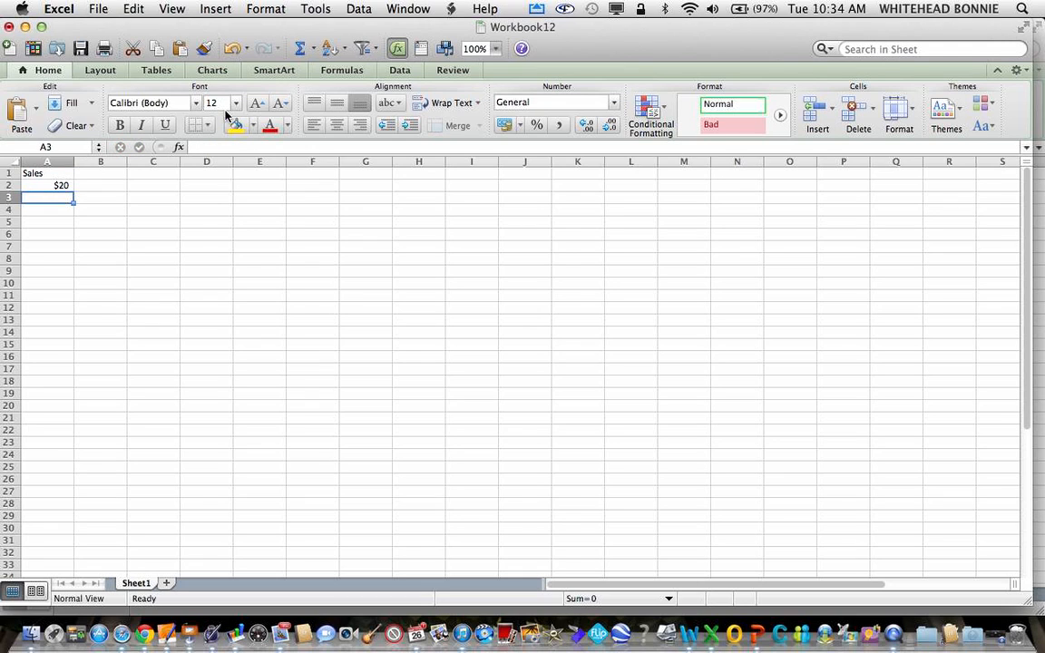
text($)
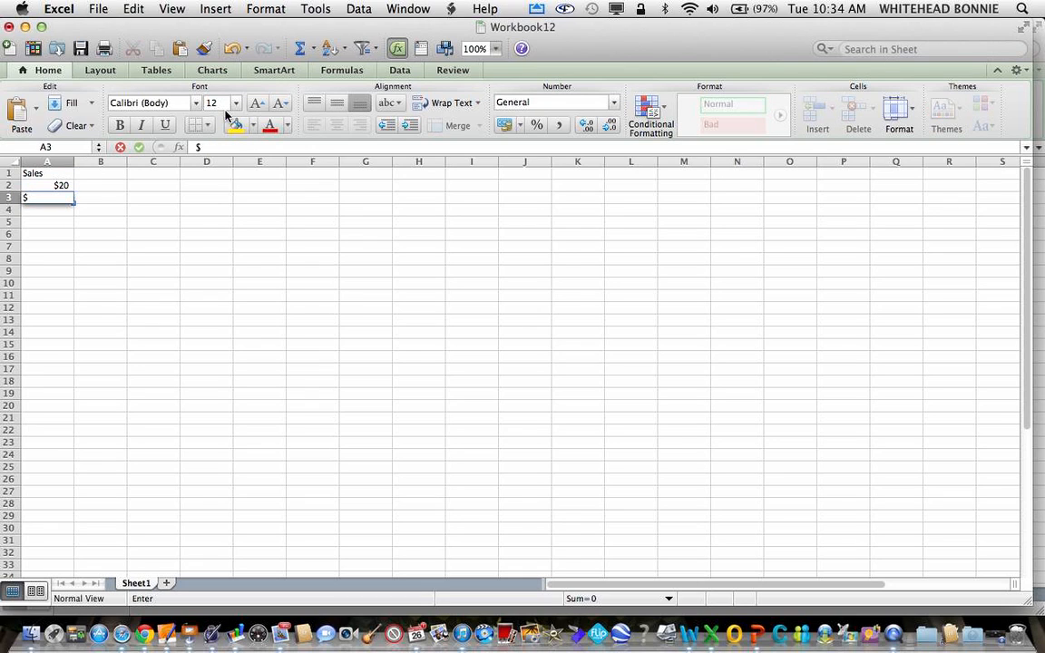
text(30)
key(Return)
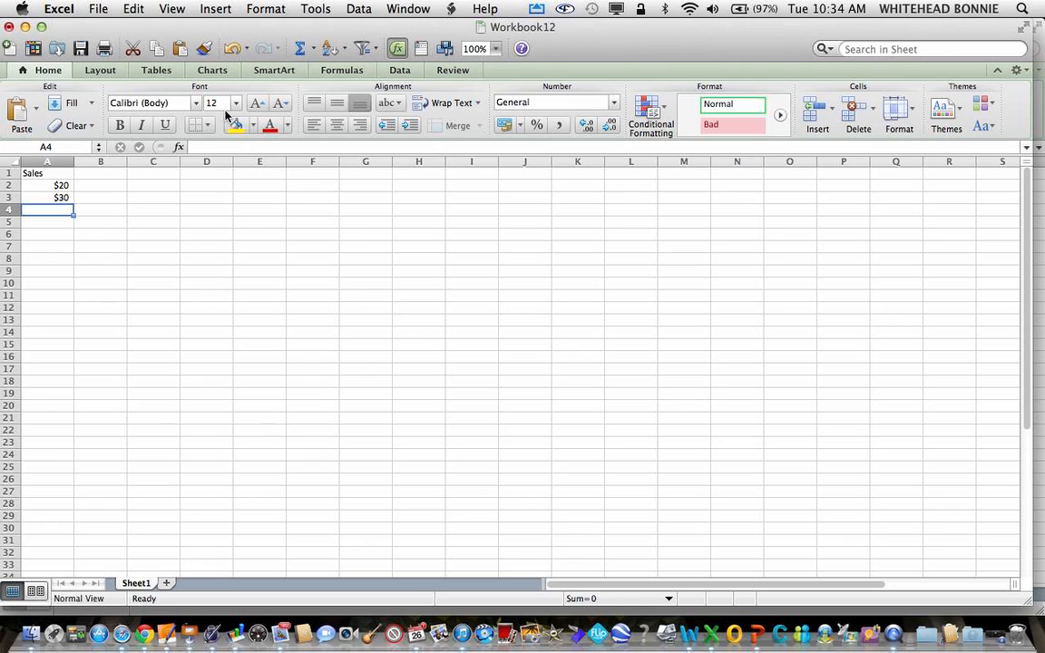
text($)
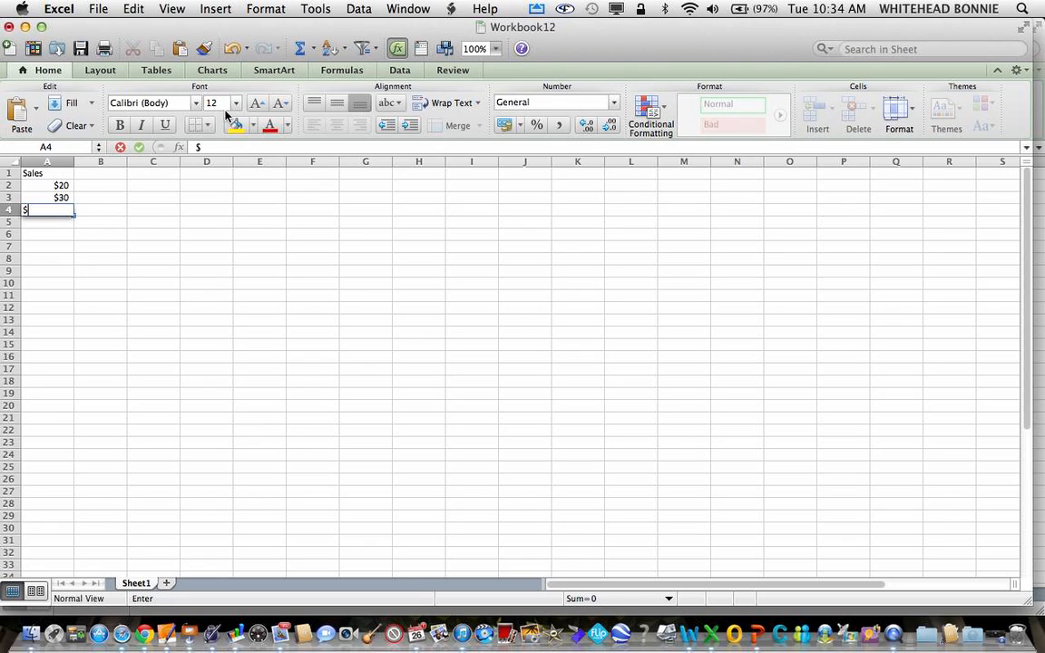
text(10)
key(Return)
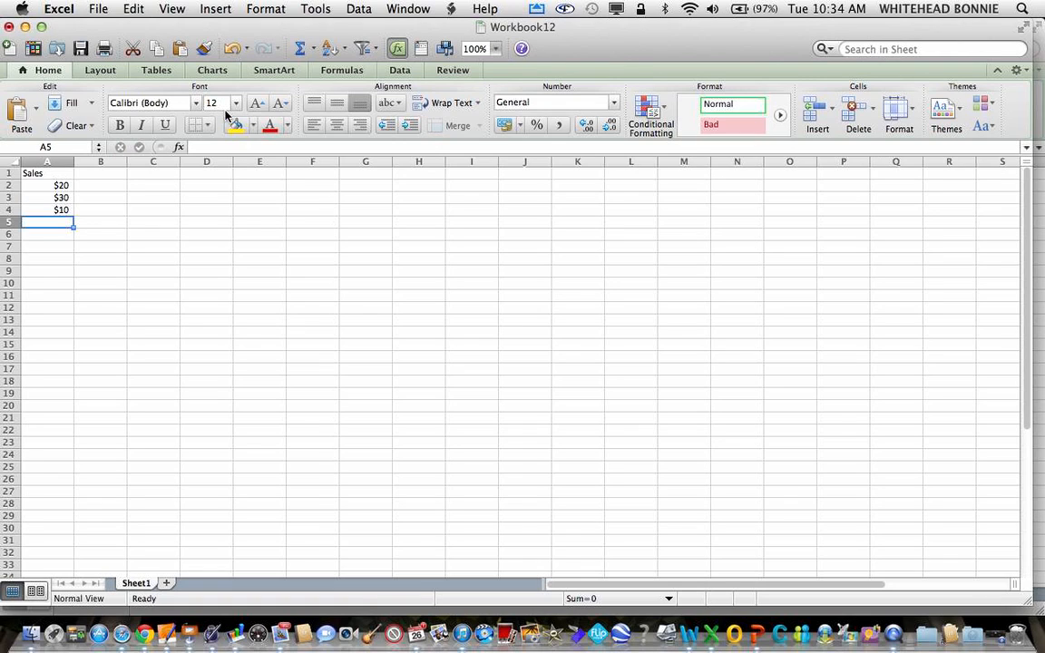
Label cell A5 Total and add up the sales amounts A2:A4 in cell A6 with the SUM function.
text(Total)
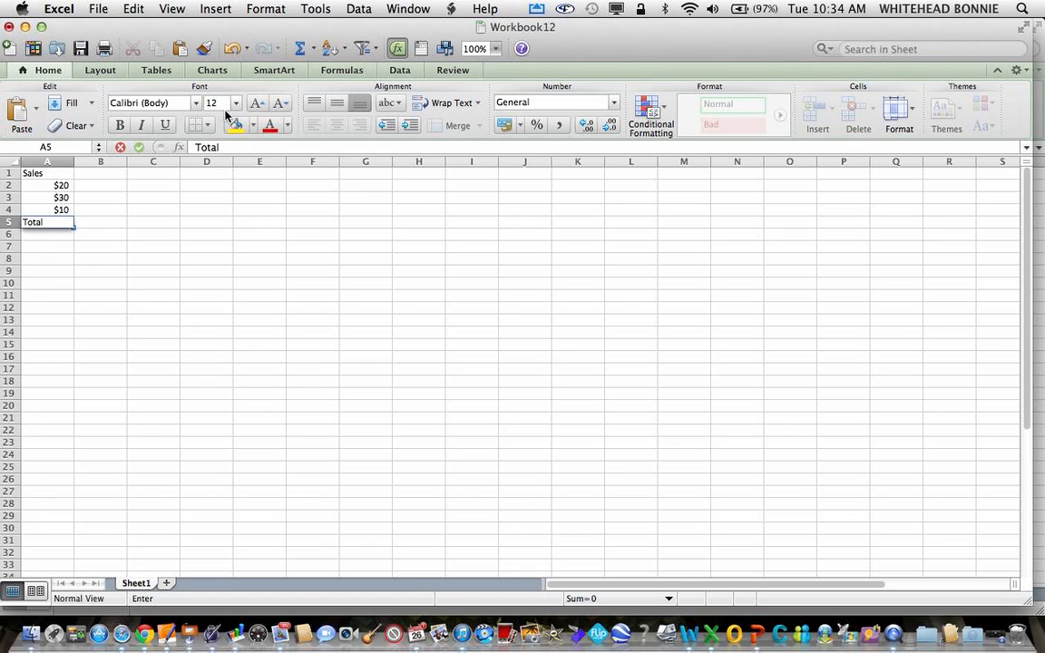
key(Return)
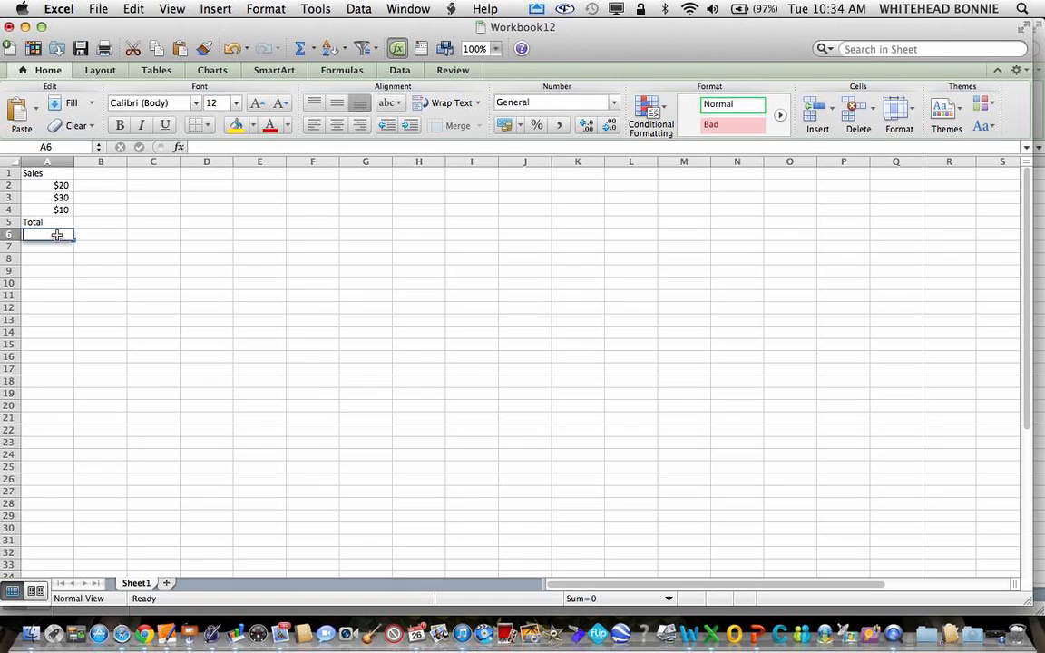
text(=)
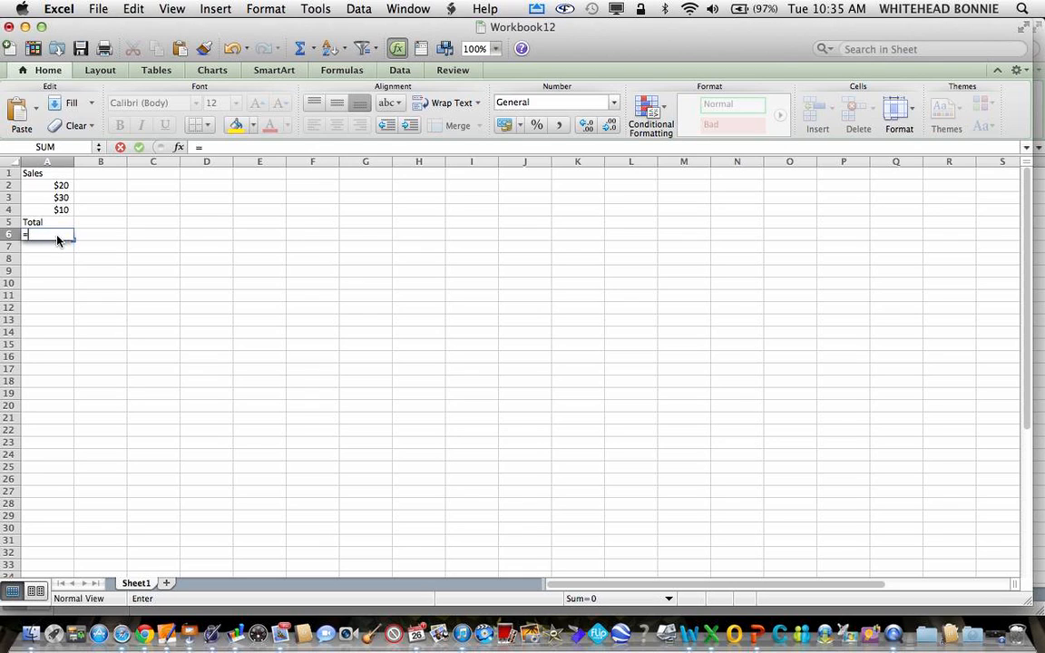
text(SUM)
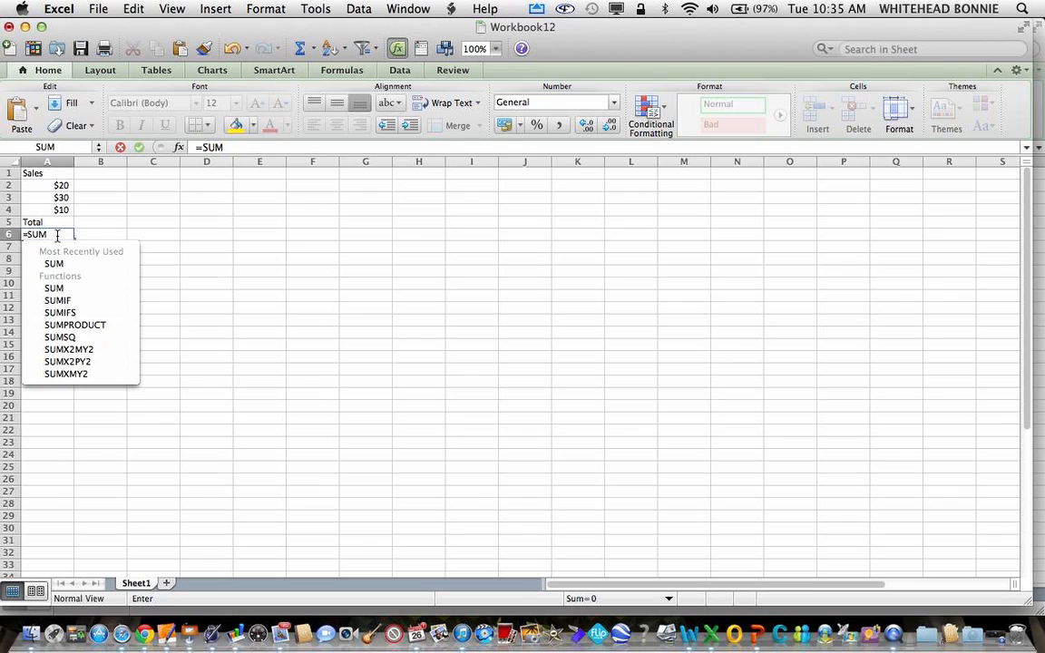
text(()
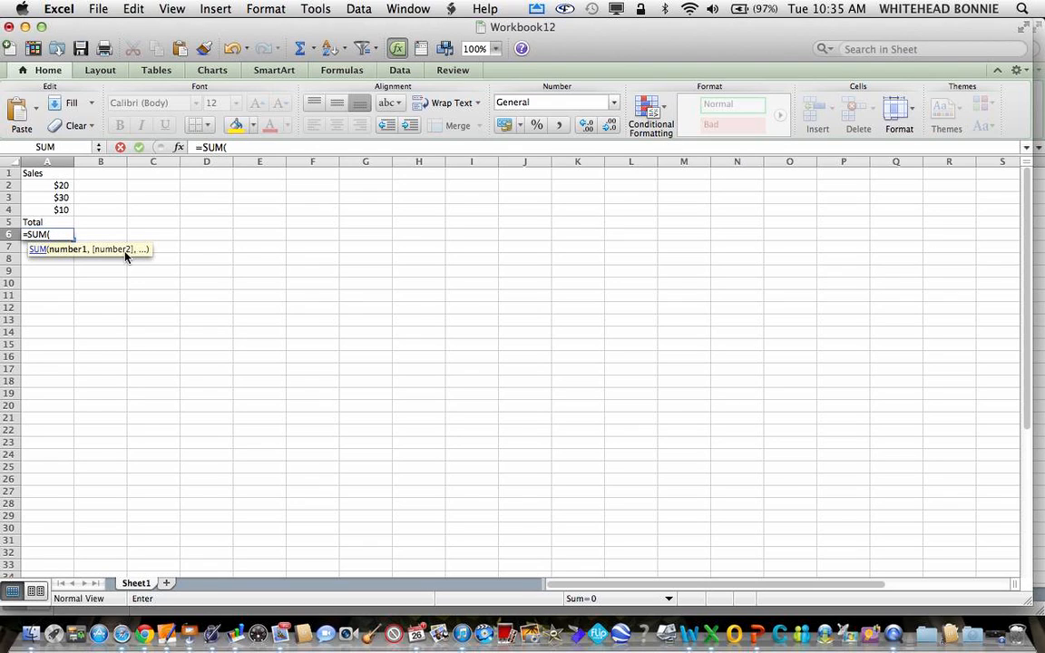
drag(98, 261, 97, 262)
click(57, 187)
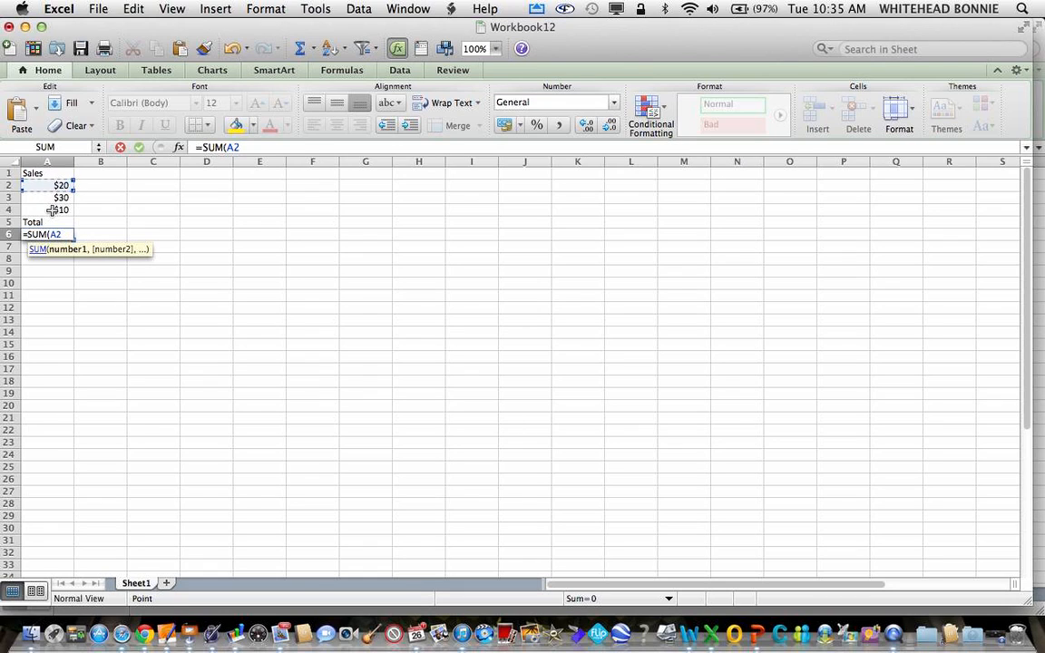
shift+click(54, 210)
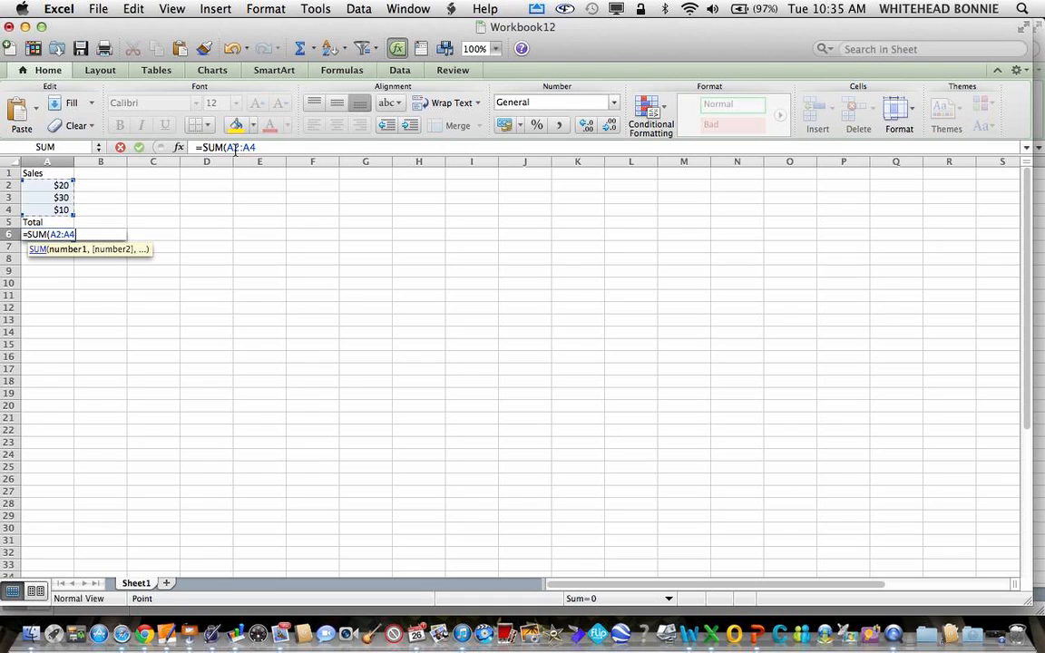
key(Return)
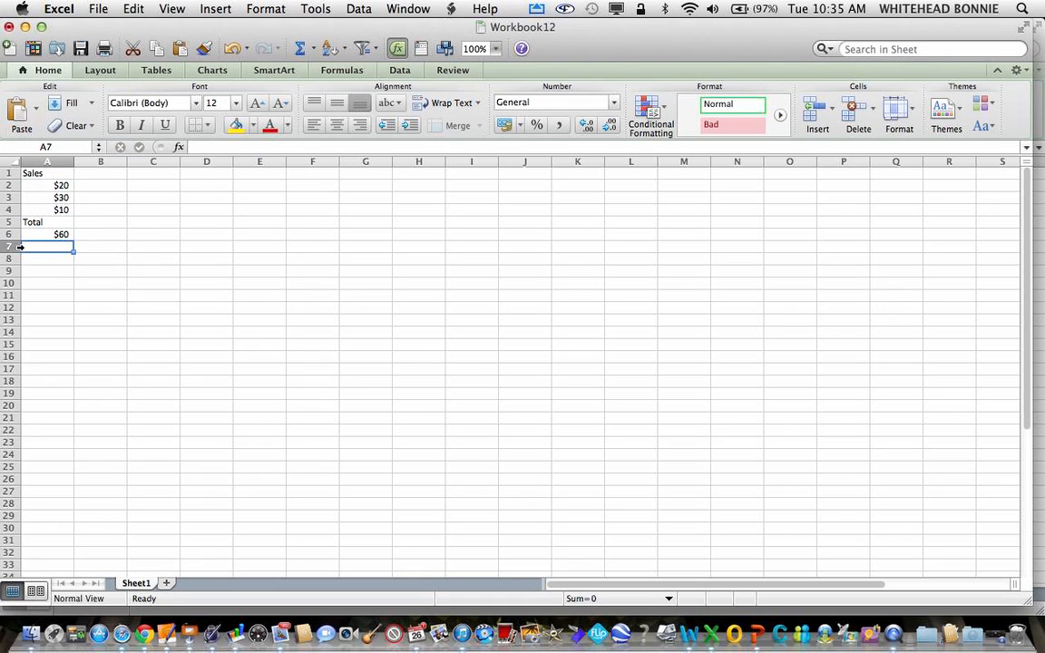
Fill column C with the heading Numbers in C1 and the values 50, 23, 89 and 566 in C2 to C5.
click(154, 175)
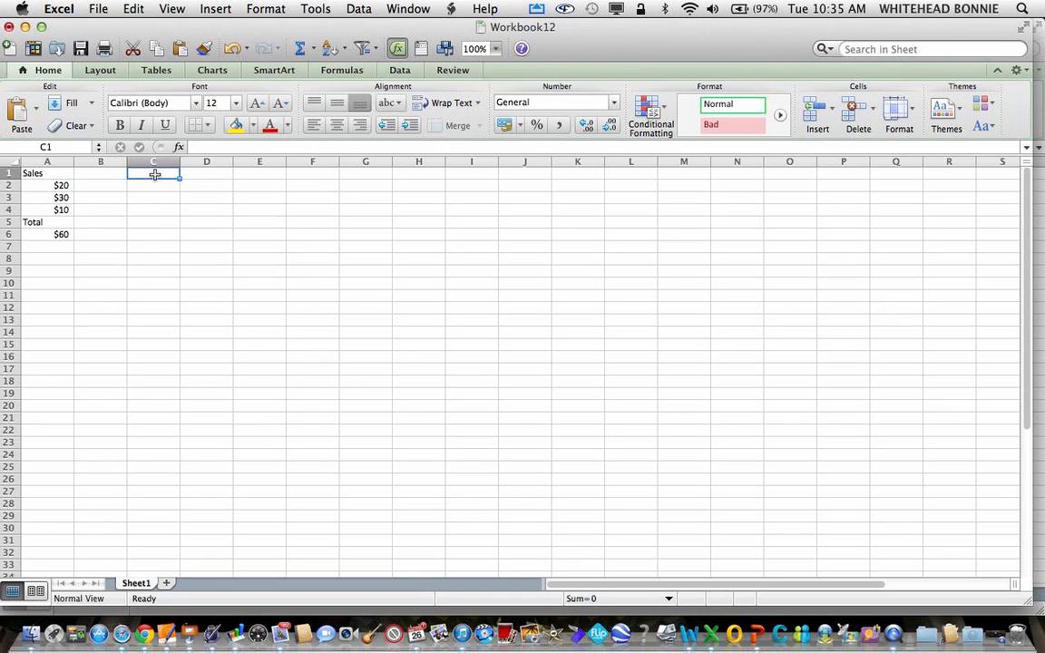
text(Num)
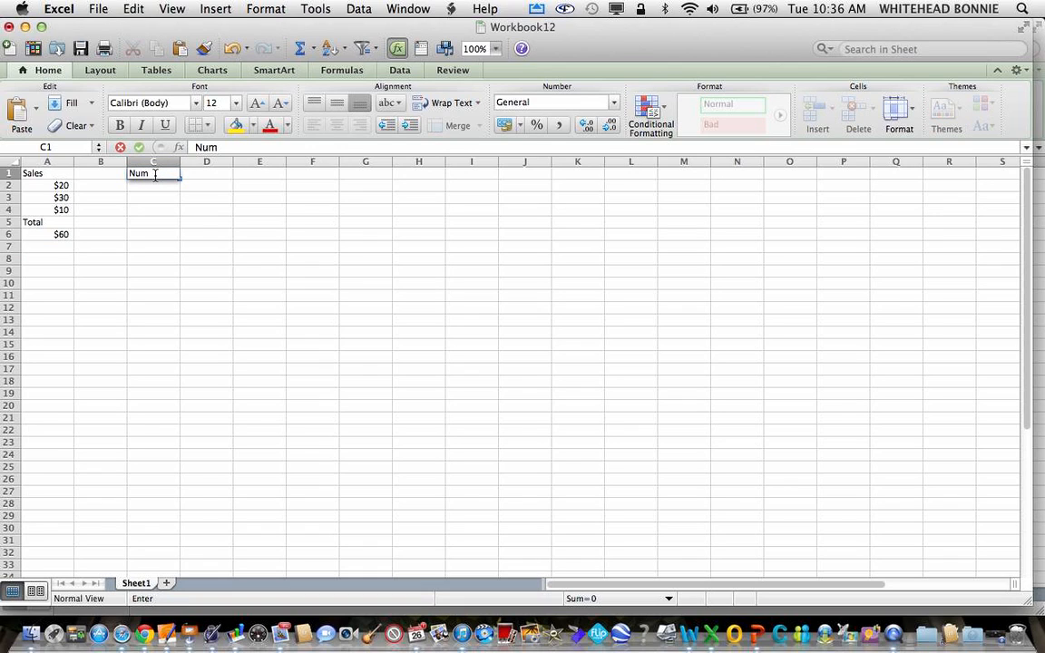
text(bers)
key(Return)
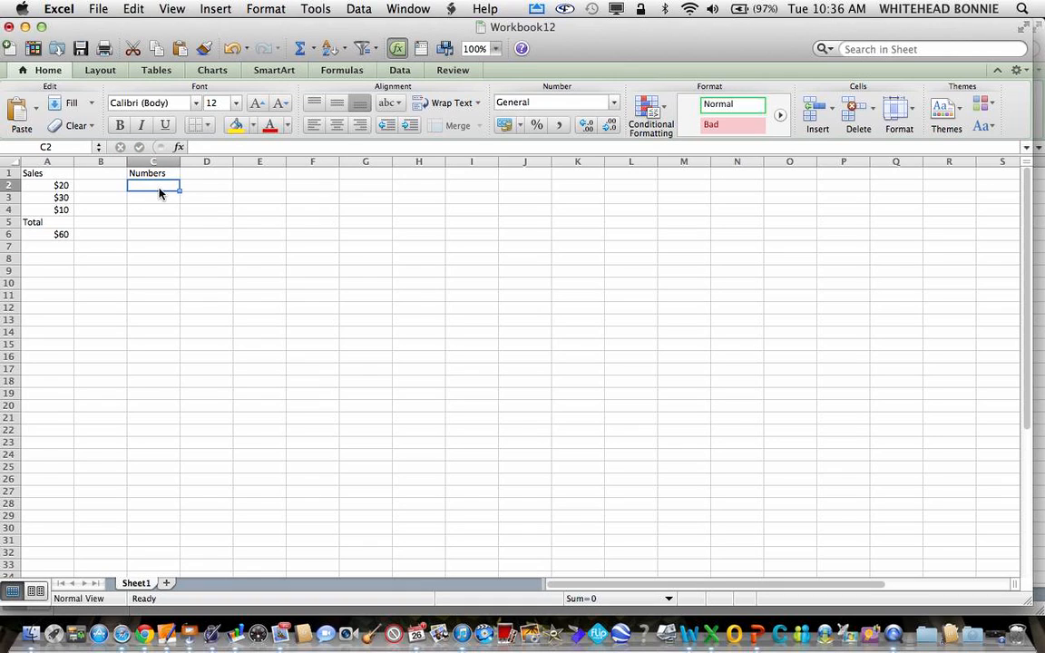
text(50)
key(Return)
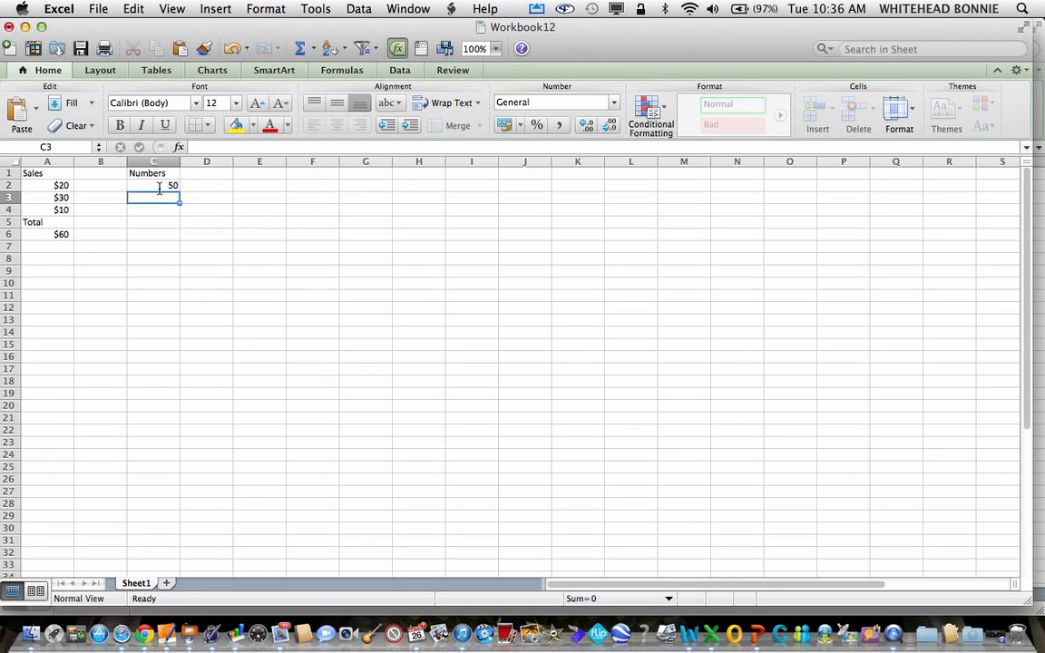
text(23)
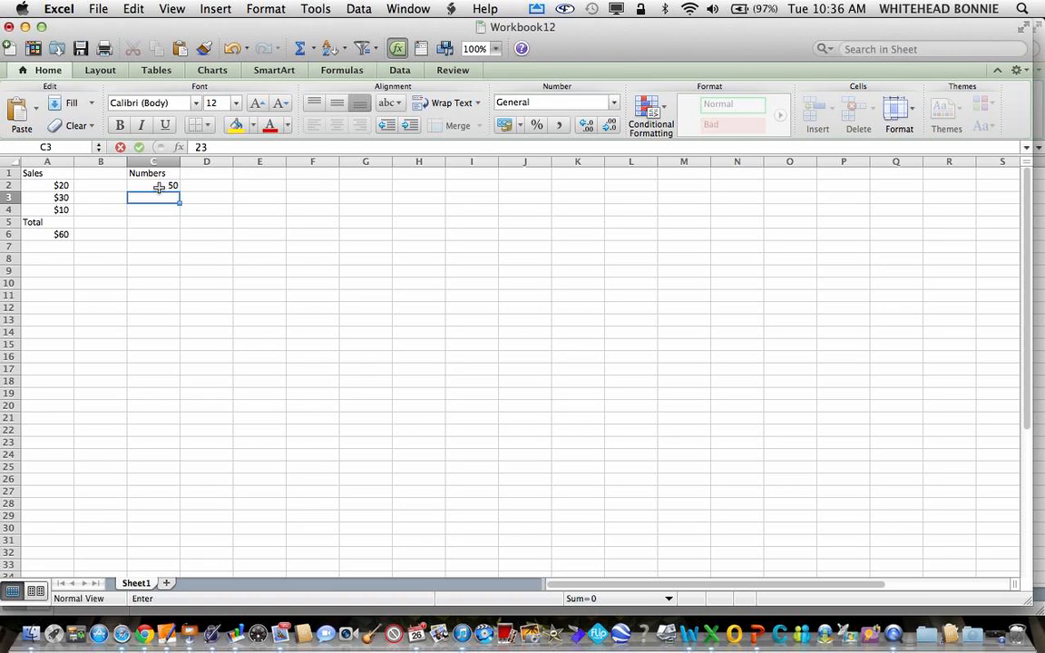
key(Return)
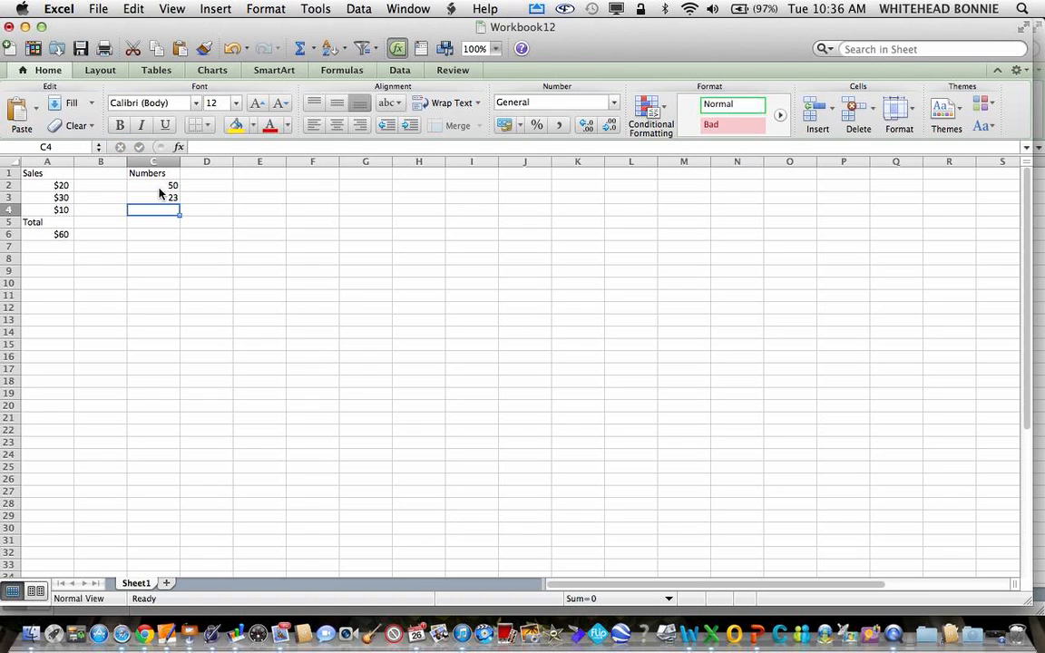
text(89)
key(Return)
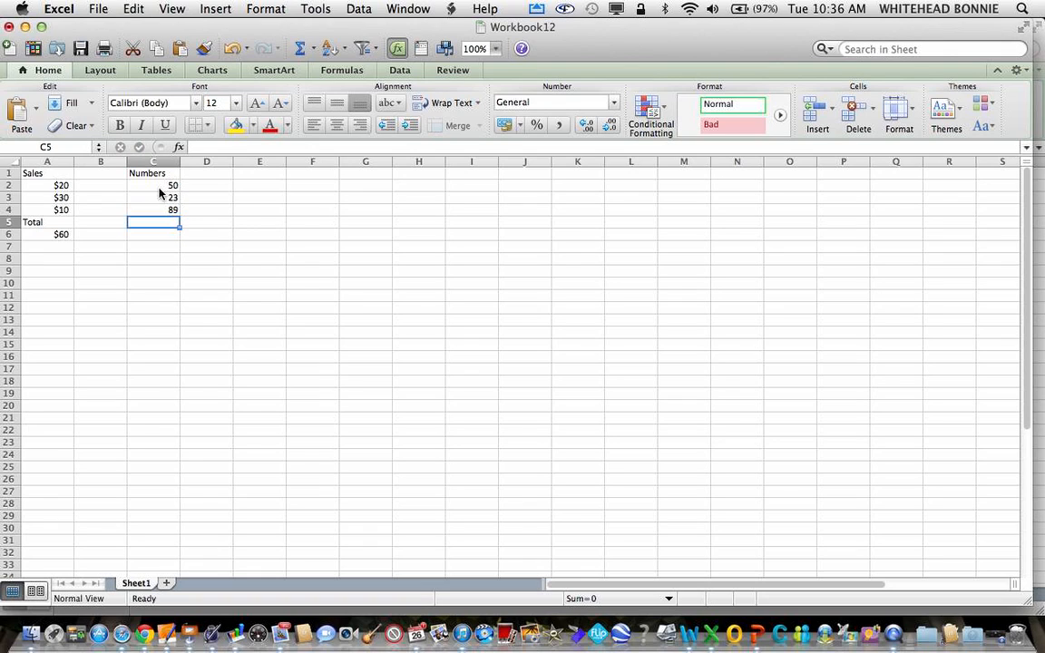
text(566)
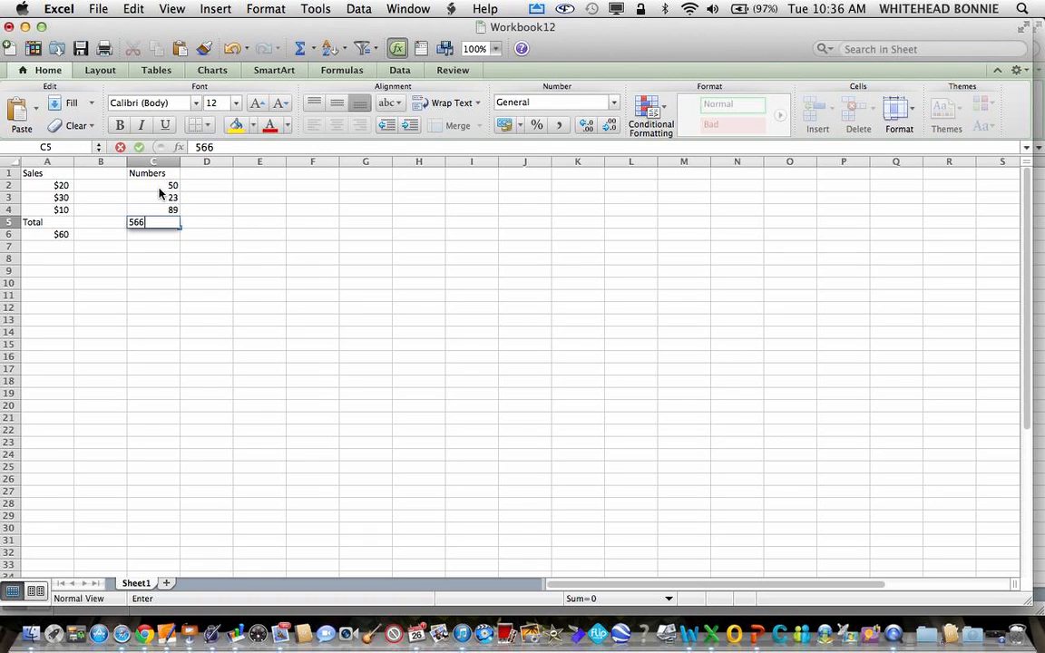
key(Return)
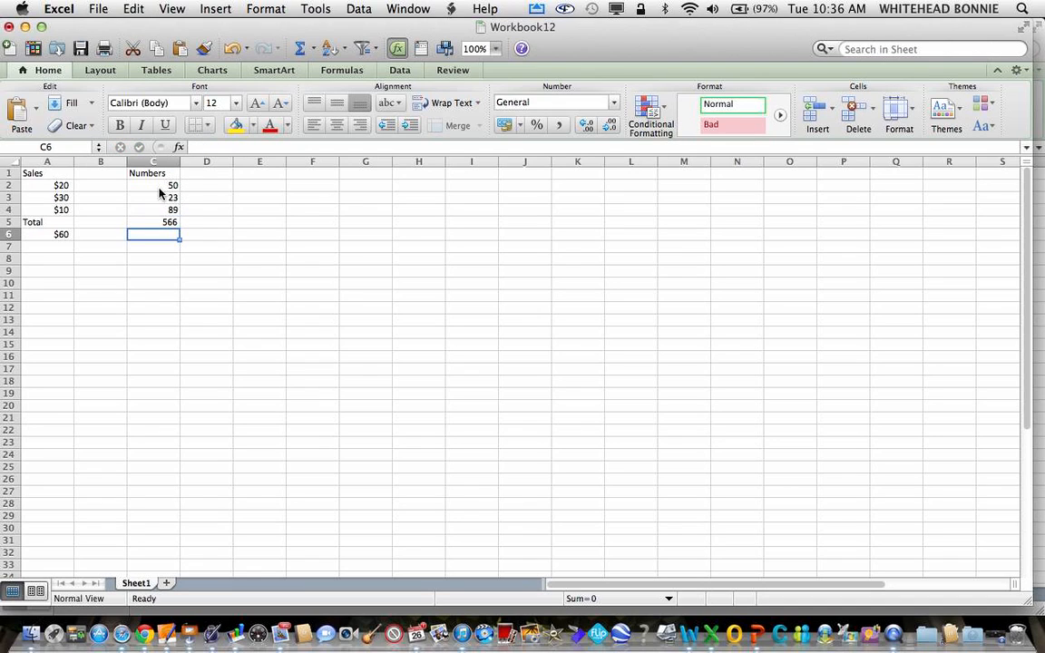
Label cell C6 Total and add up the values C2:C5 in cell C7 with the SUM function.
text(Tota)
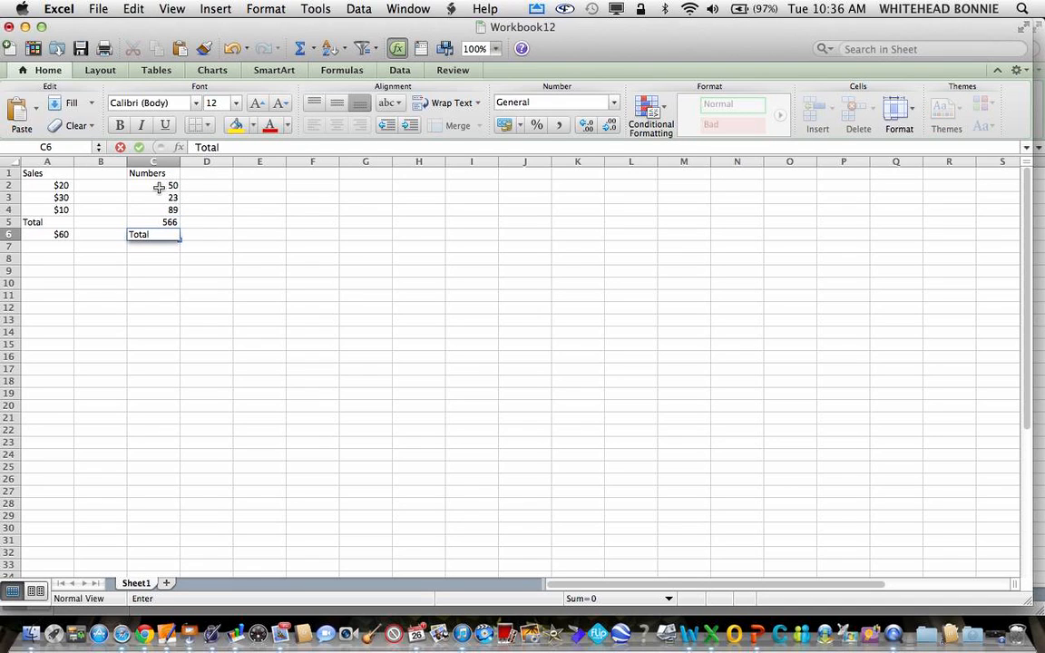
text(l)
key(Return)
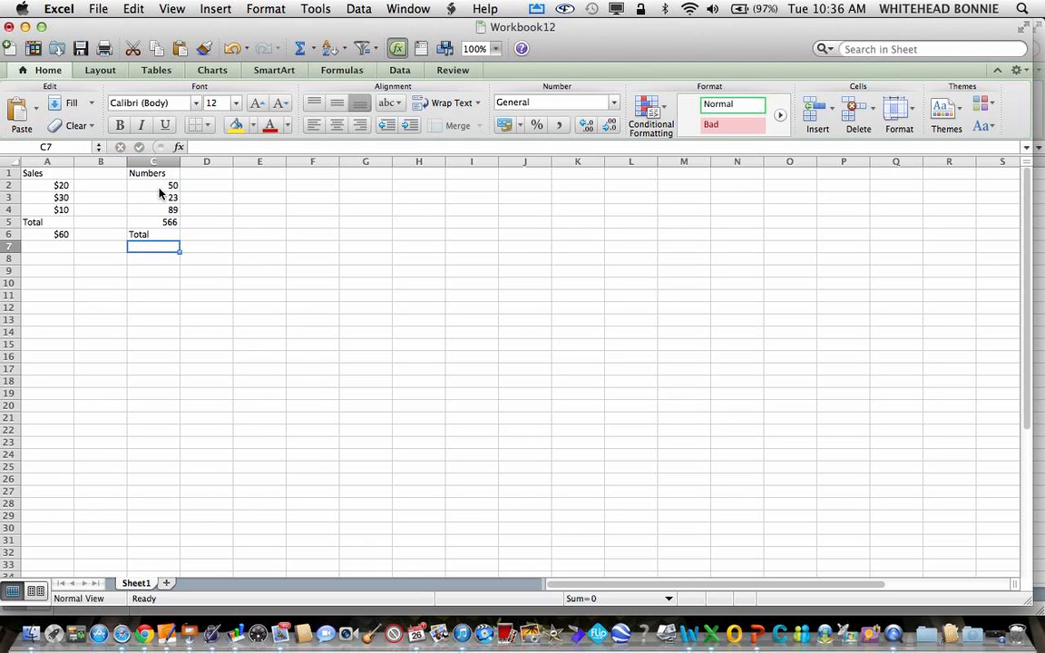
text(=)
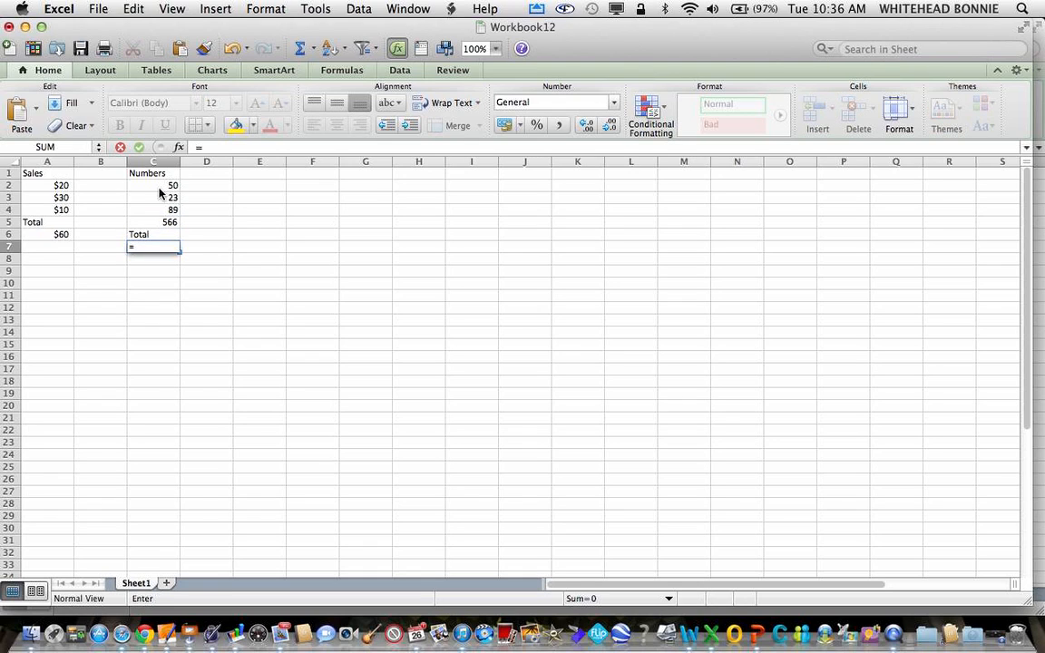
text(SUM)
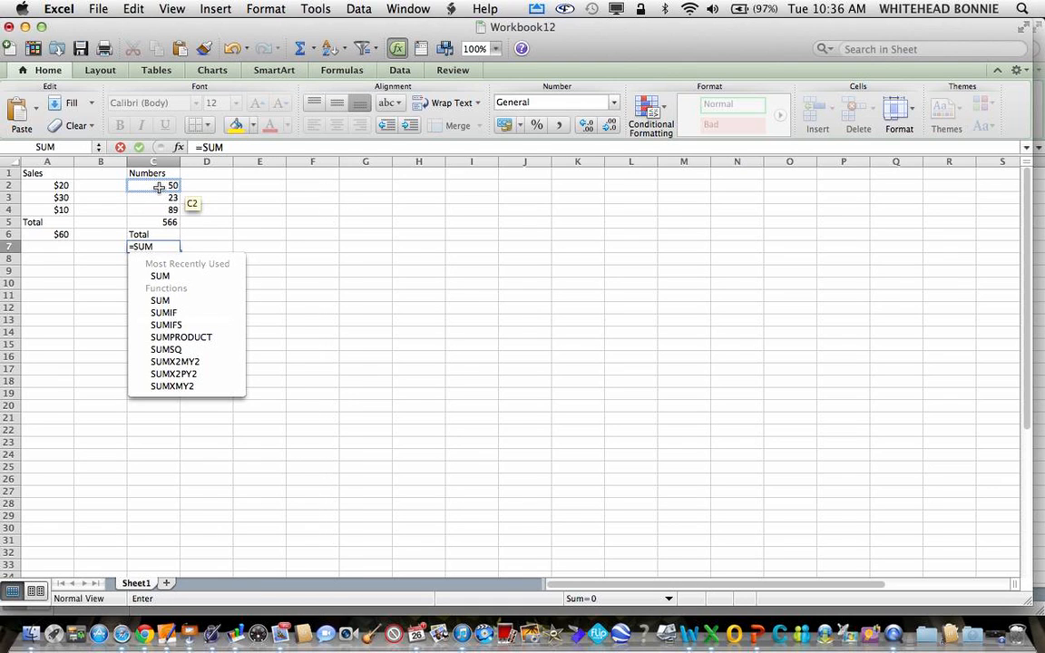
text(()
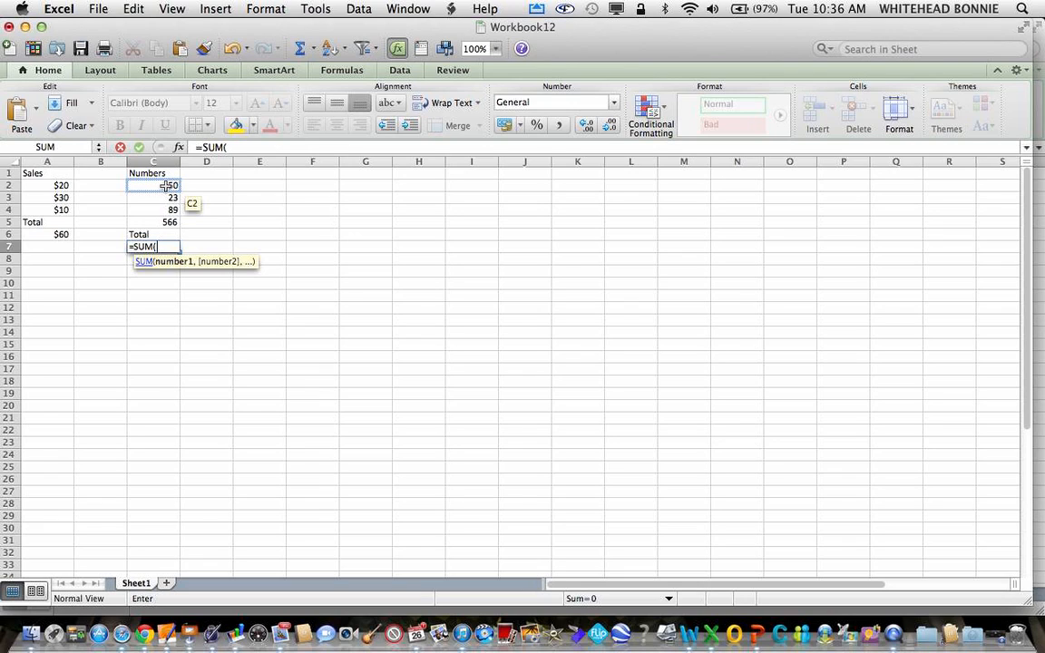
click(152, 188)
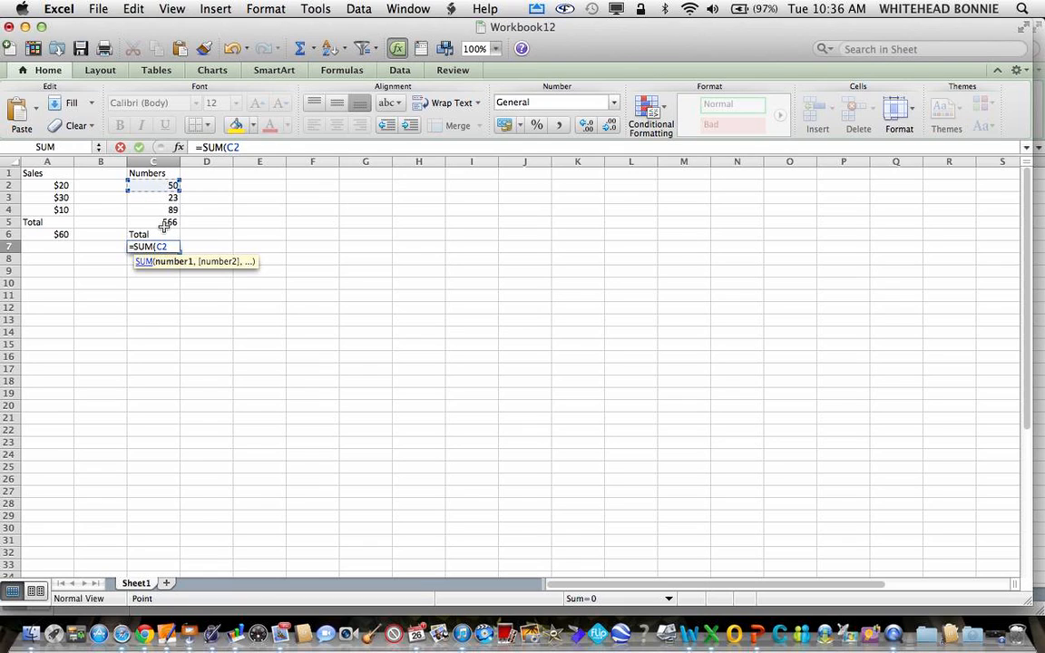
shift+click(164, 224)
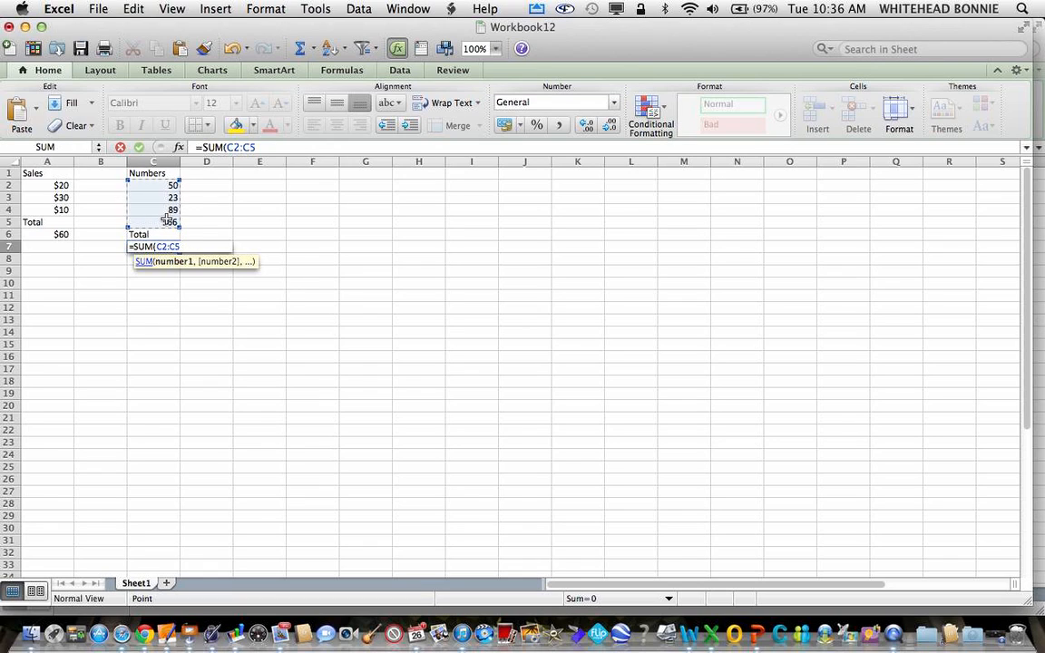
key(Return)
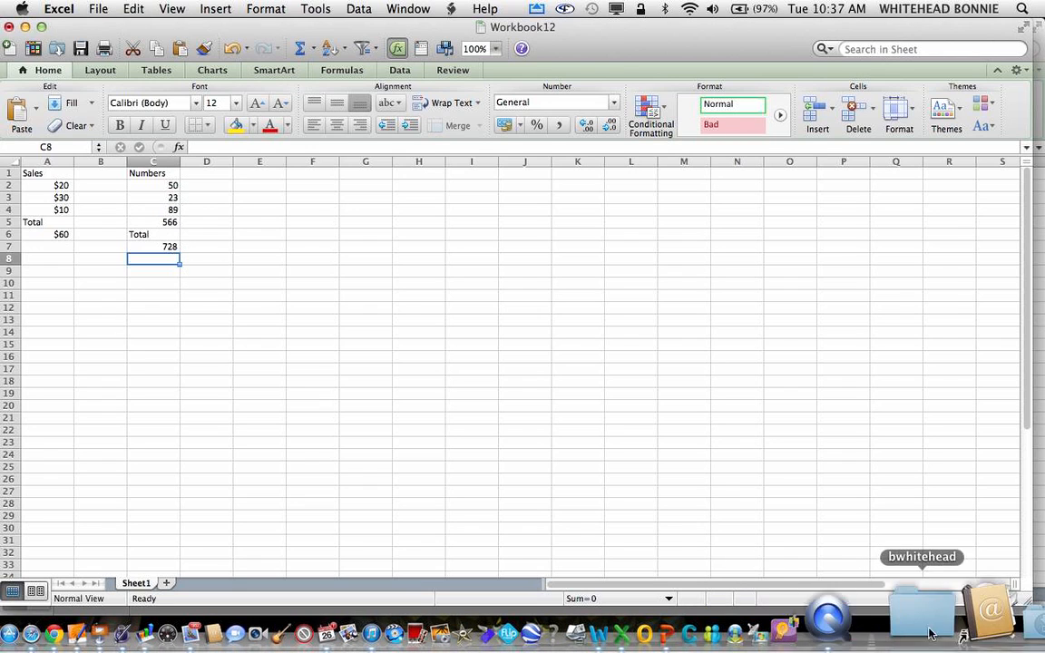
click(996, 629)
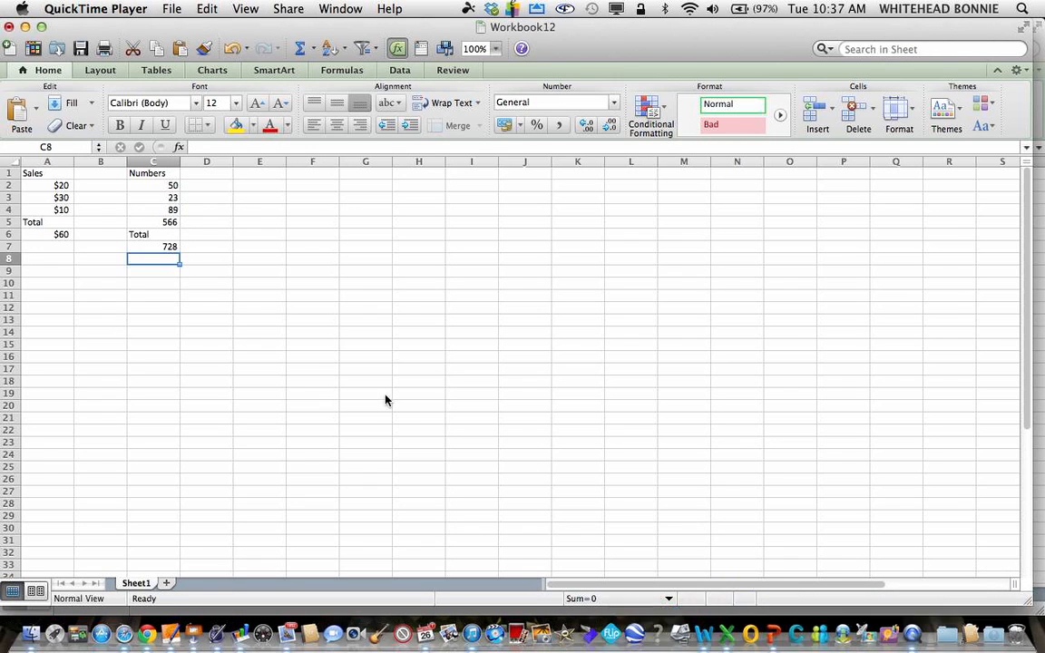